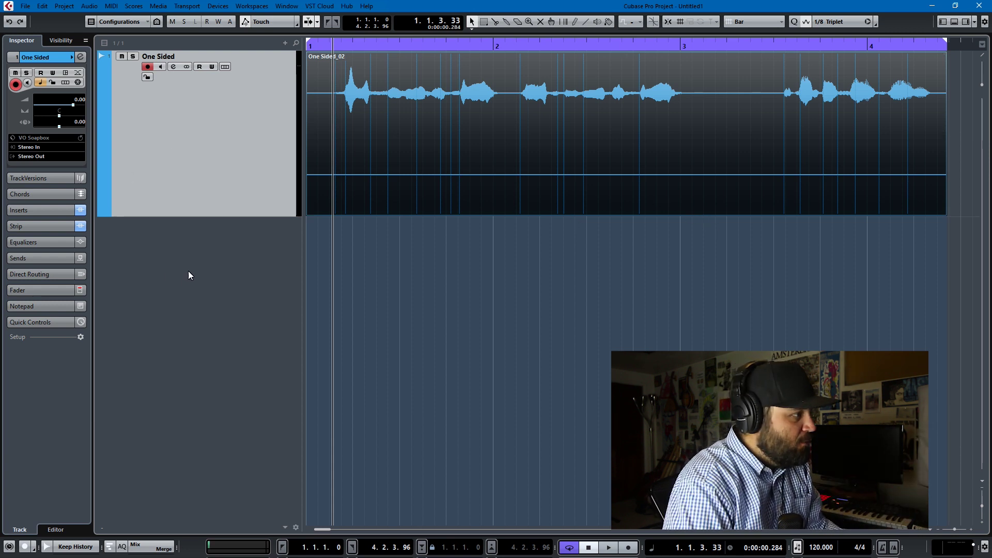
# Create a mono group channel named 'stereo to mono' and reselect the One Sided track.
pyautogui.rightClick(196, 254)
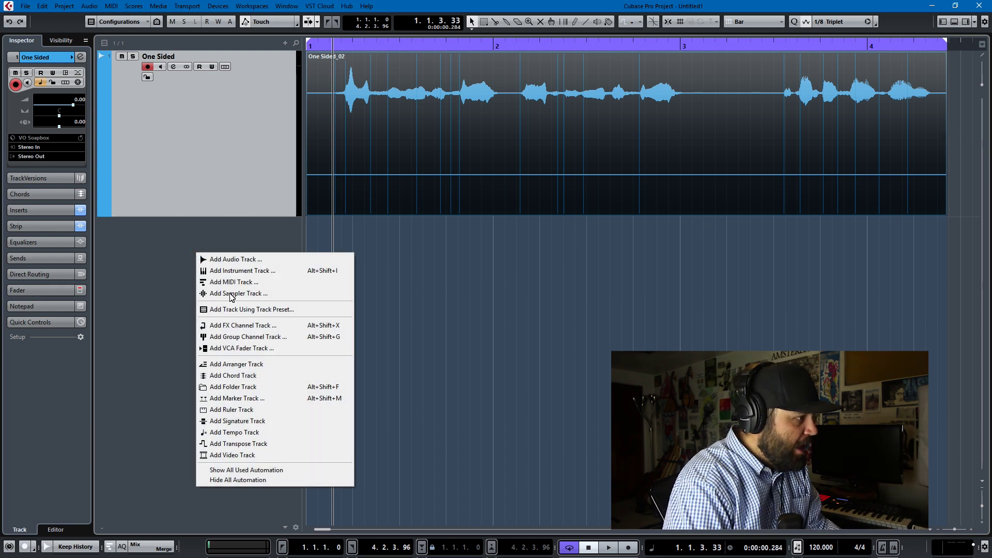
pyautogui.click(250, 337)
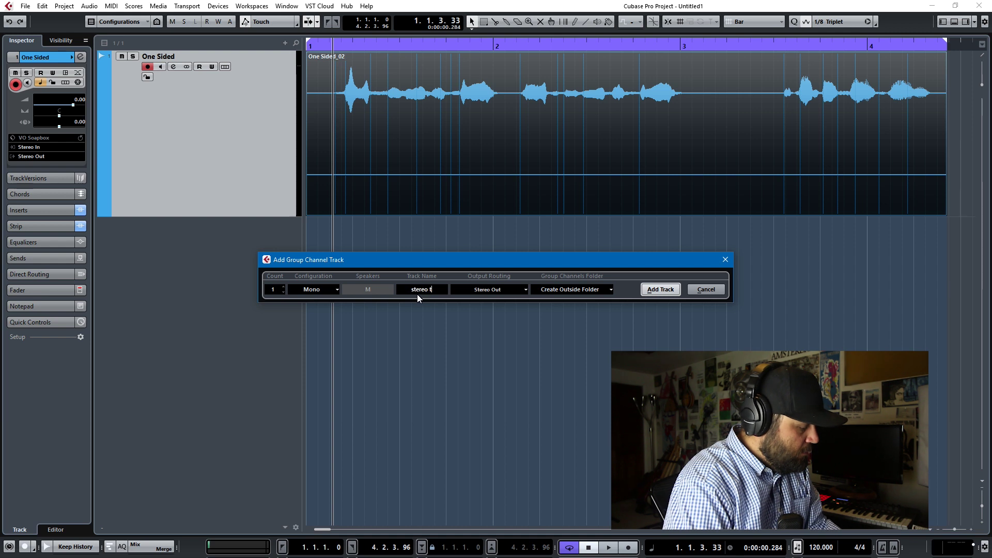
pyautogui.write('stereo to mono')
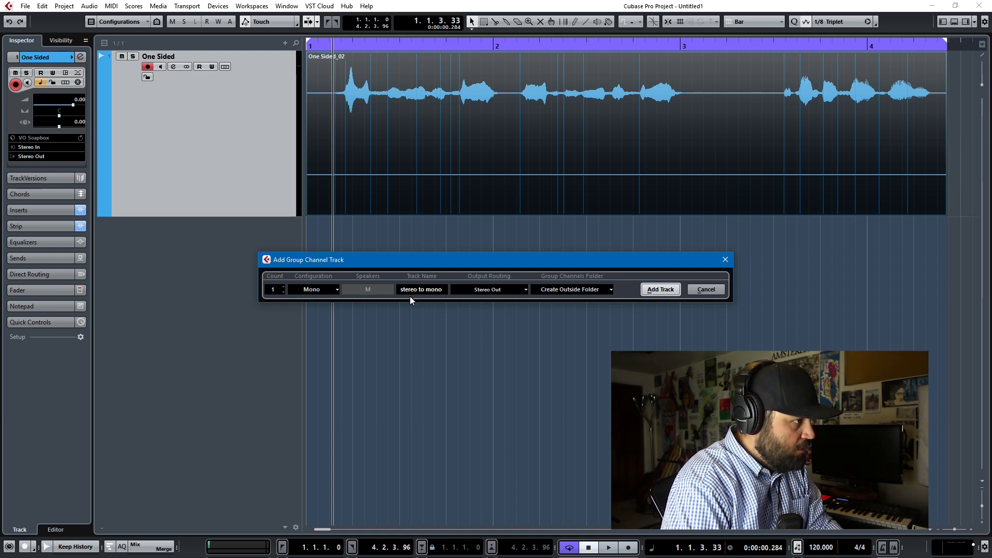
pyautogui.press('Return')
pyautogui.click(221, 167)
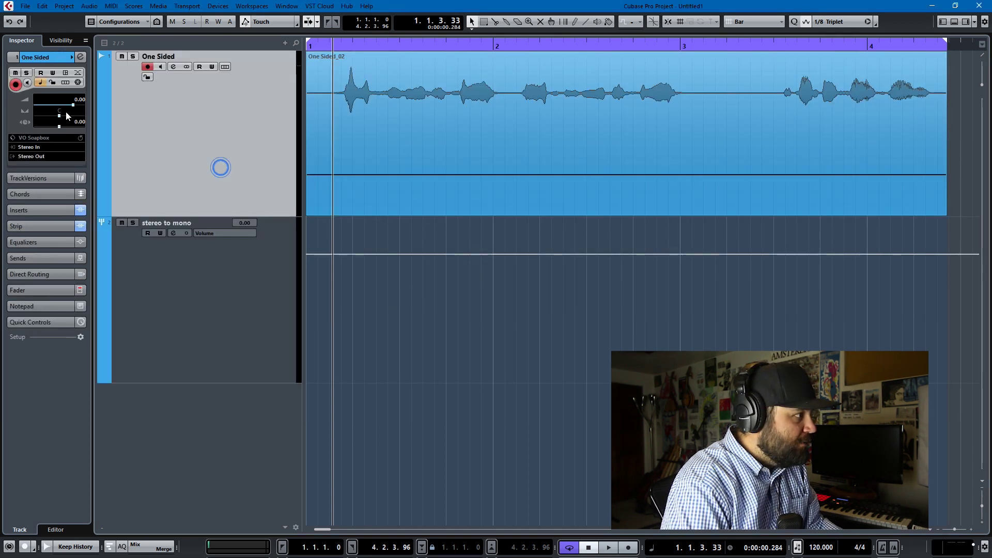
# Route the One Sided output to the stereo to mono group and play it back.
pyautogui.click(42, 158)
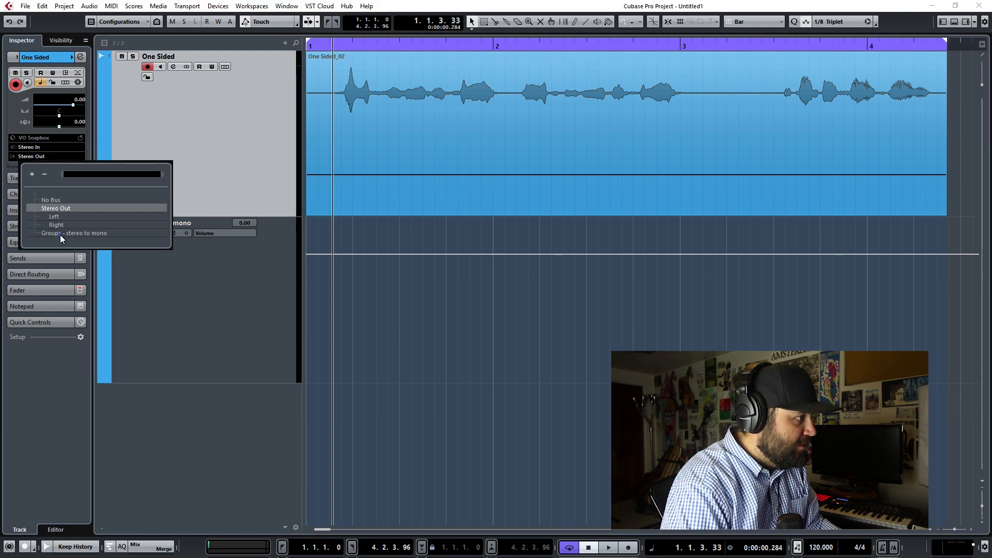
pyautogui.click(60, 234)
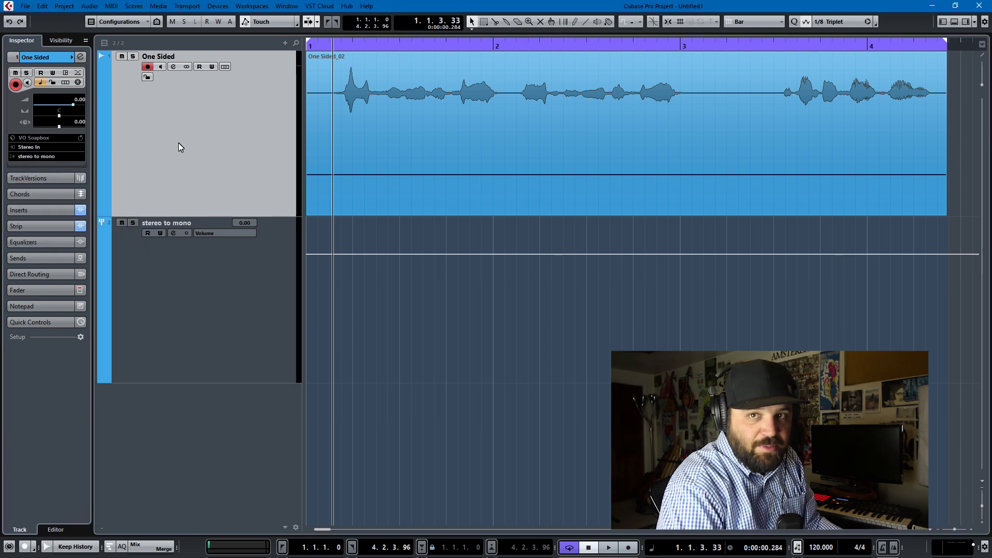
pyautogui.press('space')
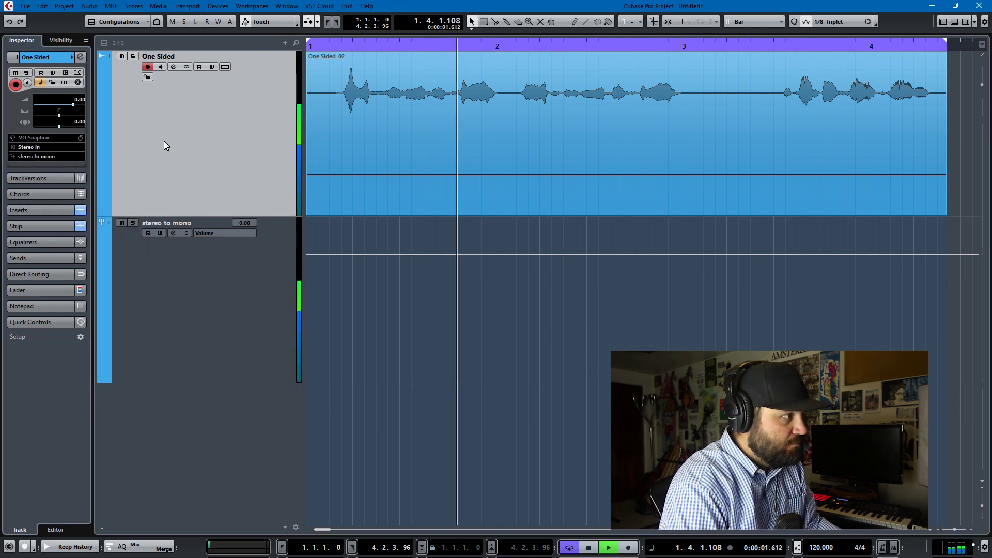
pyautogui.press('space')
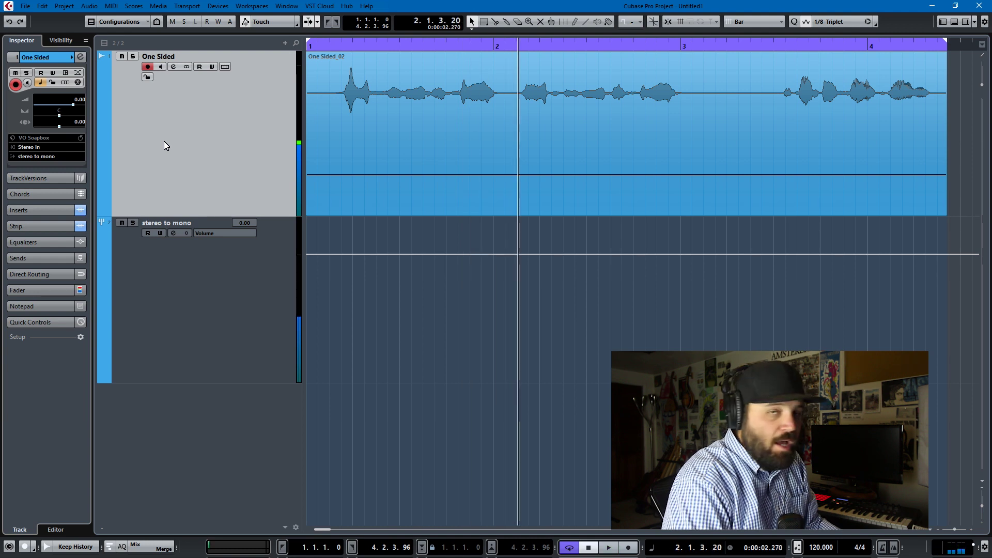
# Compare playback through Stereo Out, then route One Sided to the stereo to mono group again.
pyautogui.click(47, 157)
pyautogui.click(59, 211)
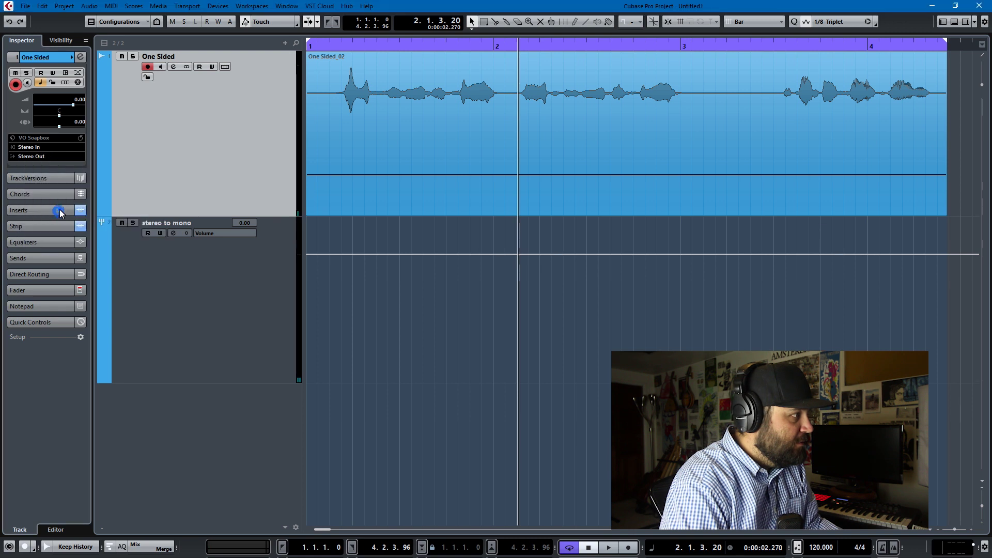
pyautogui.press('Home')
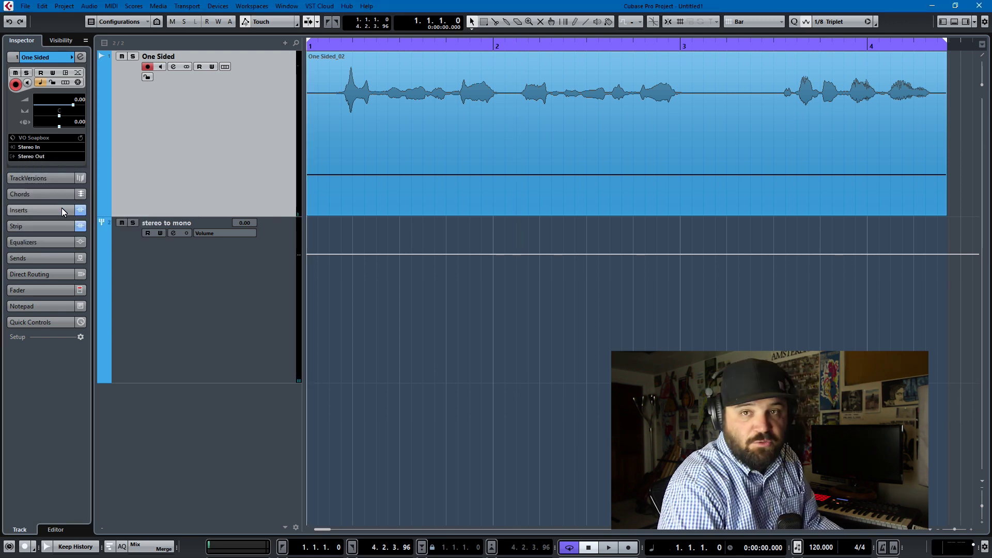
pyautogui.press('space')
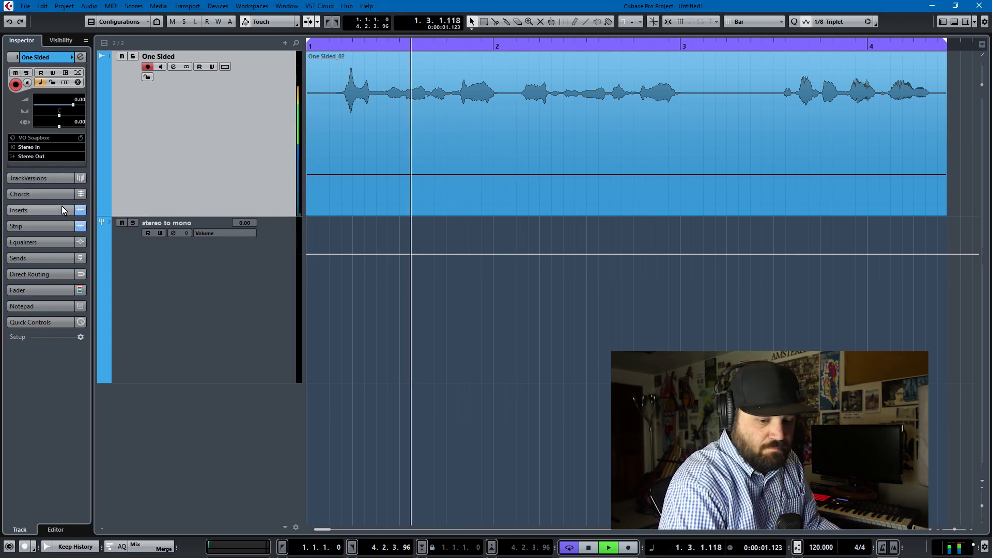
pyautogui.press('space')
pyautogui.click(38, 156)
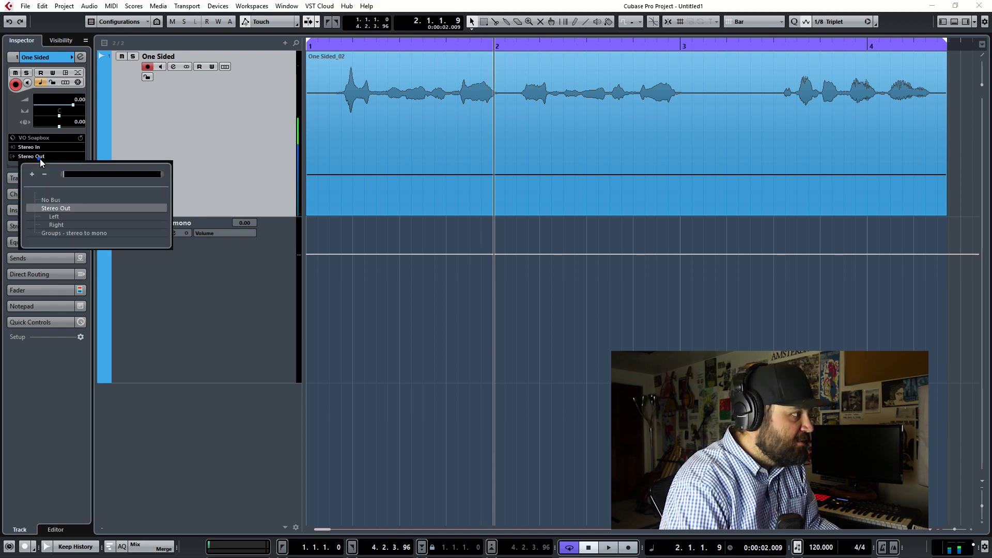
pyautogui.click(66, 233)
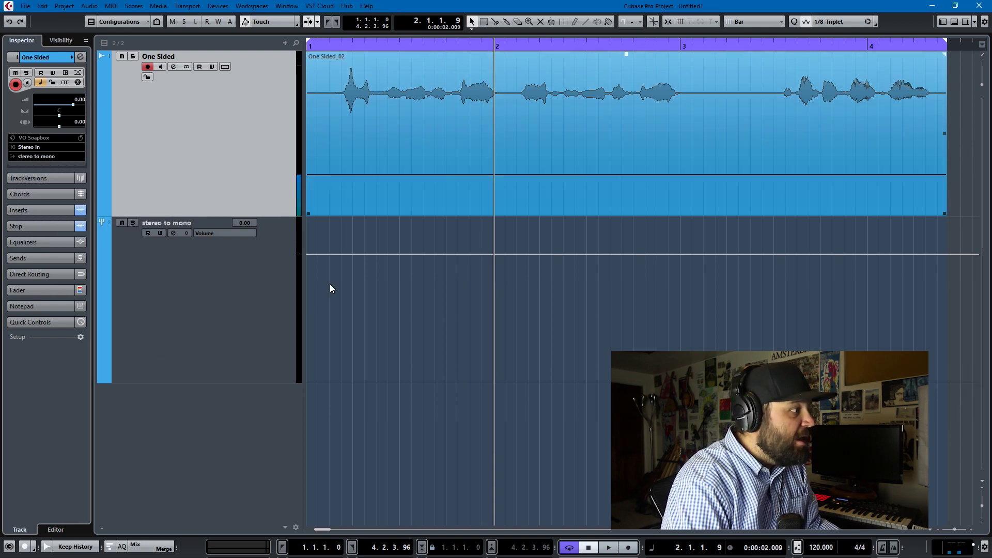
pyautogui.rightClick(181, 417)
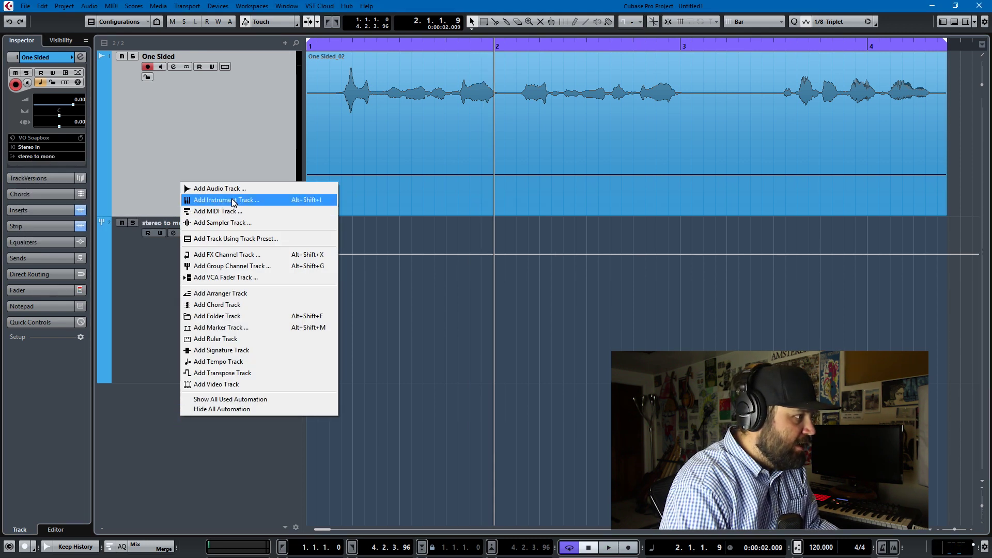
# Add a mono audio track named 'audio mono'.
pyautogui.click(233, 188)
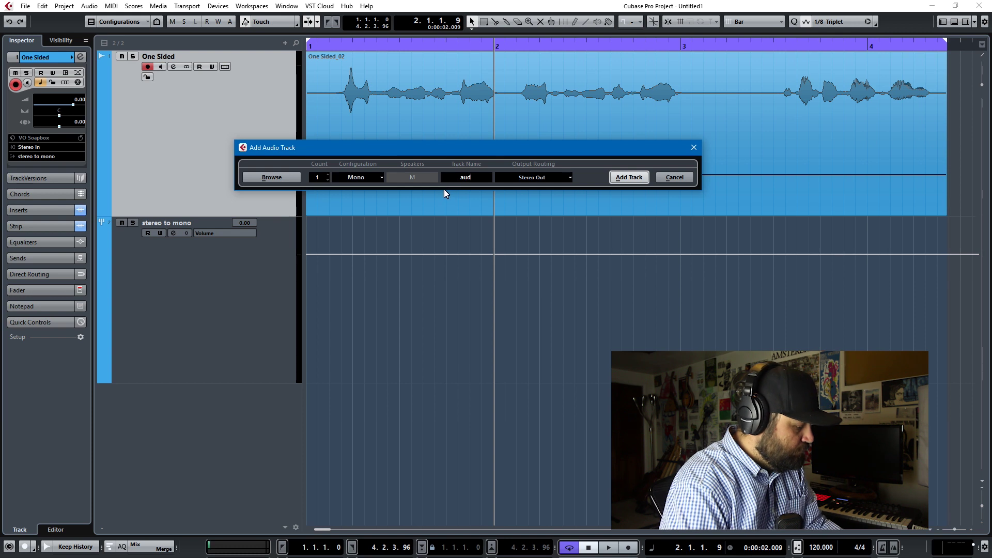
pyautogui.write('audio mono')
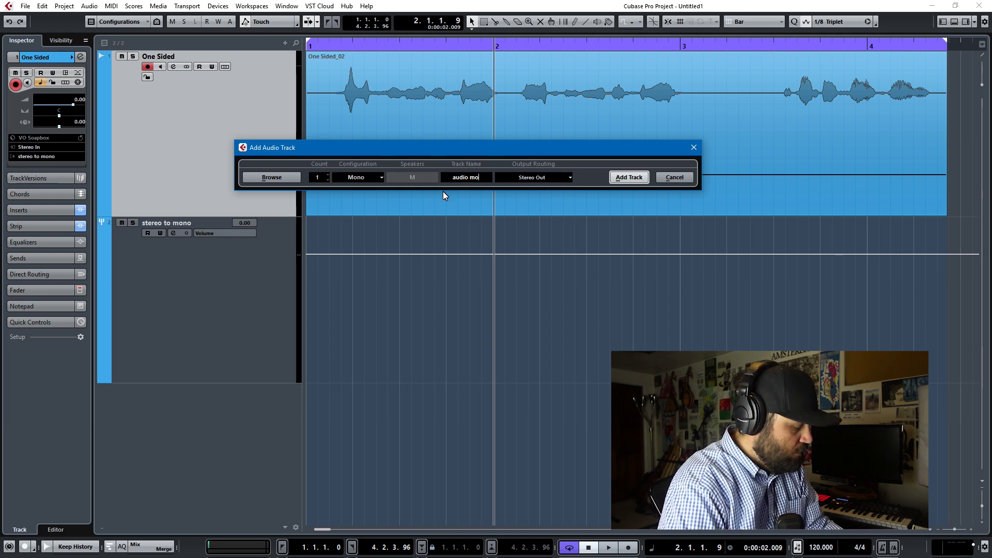
pyautogui.click(629, 178)
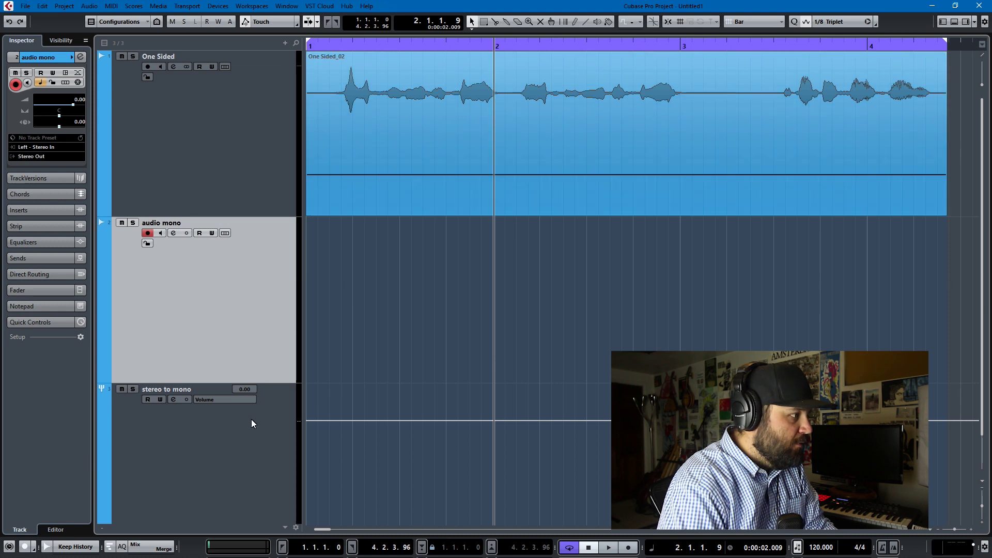
# Set audio mono's input to the stereo to mono group and return to the project start.
pyautogui.click(54, 147)
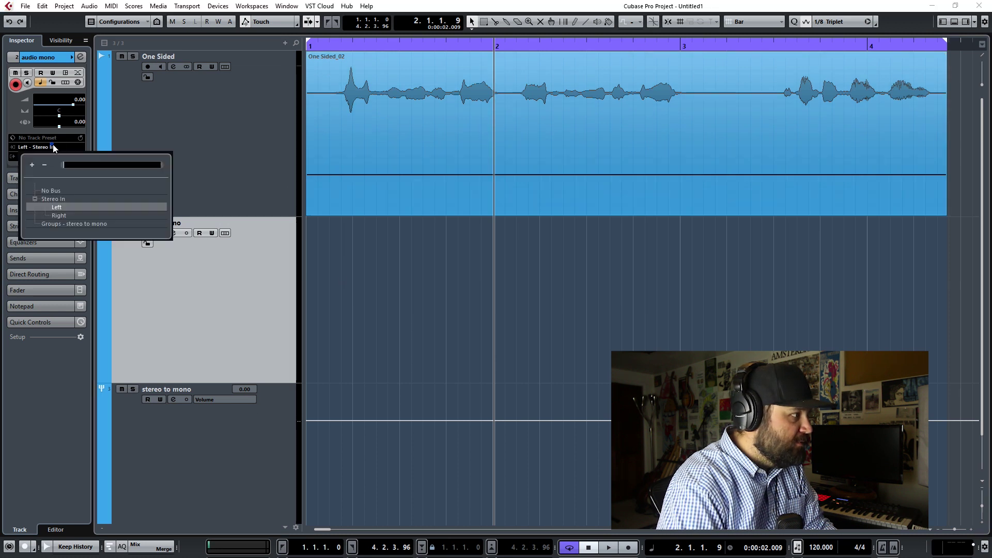
pyautogui.click(67, 223)
pyautogui.press('Home')
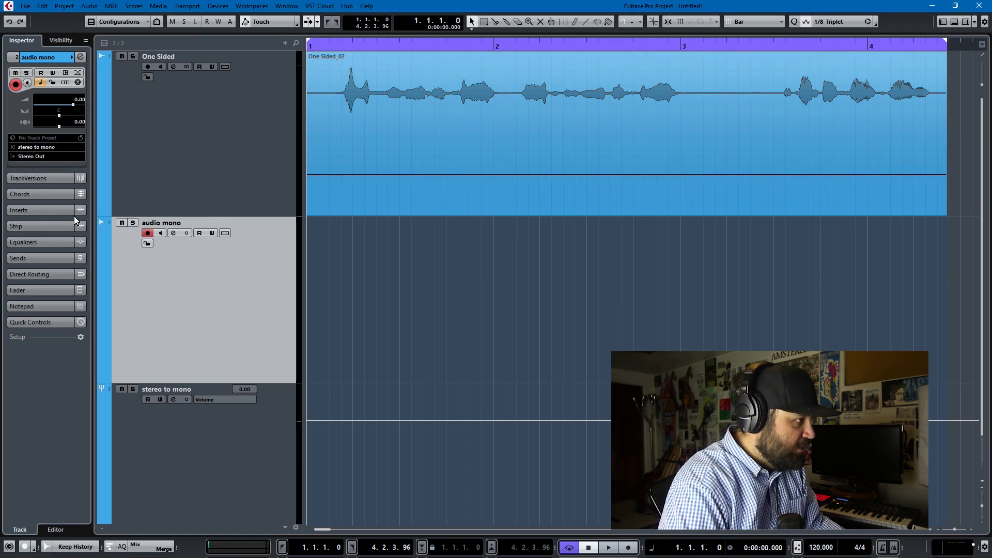
# Record the voice onto audio mono with keypad *, then stop to create audio mono_01.
pyautogui.press('KP_Multiply')
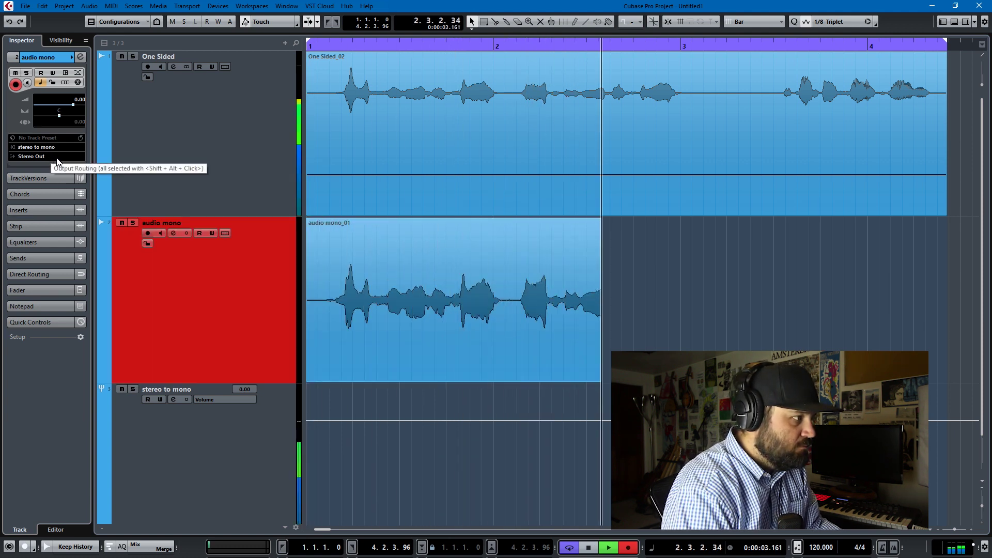
pyautogui.press('space')
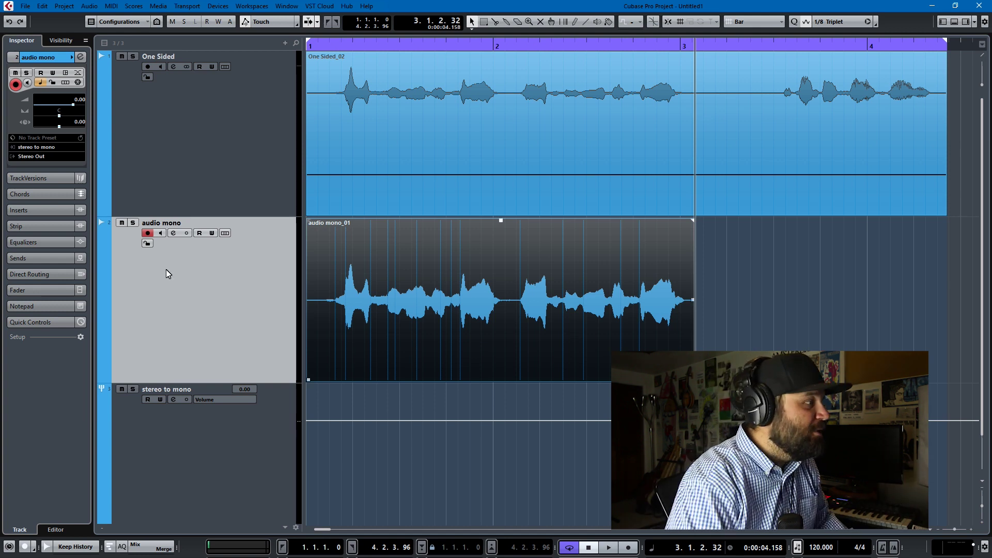
# Route the One Sided track's output back to Stereo Out.
pyautogui.click(190, 182)
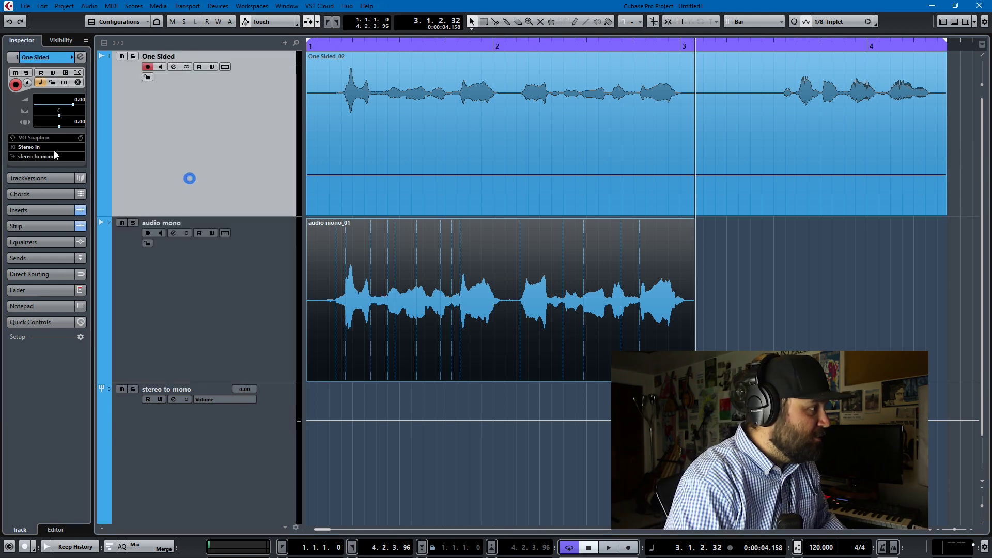
pyautogui.click(47, 156)
pyautogui.click(69, 208)
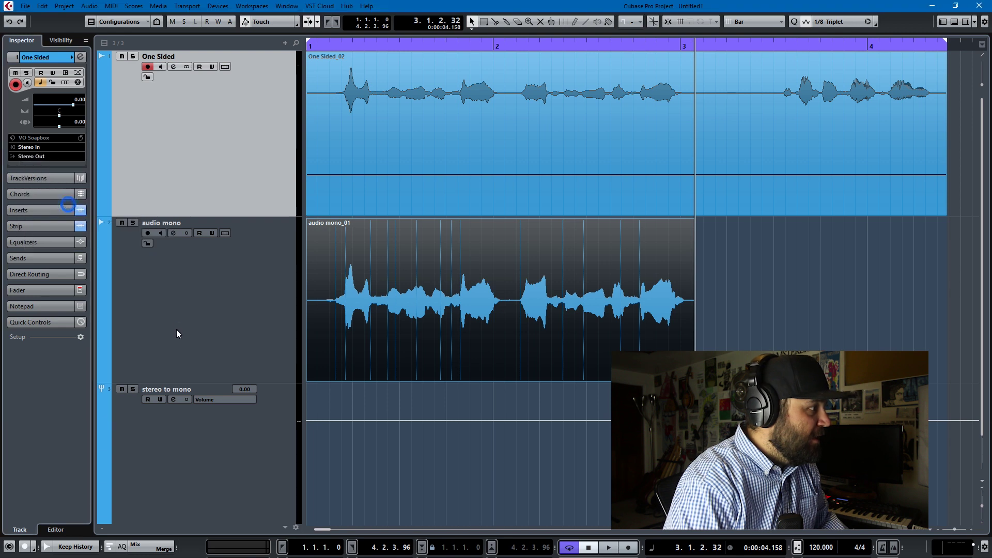
# Delete the audio mono and stereo to mono tracks, confirming the deletion.
pyautogui.click(176, 328)
pyautogui.keyDown('ctrl'); pyautogui.click(213, 435); pyautogui.keyUp('ctrl')
pyautogui.press('Delete')
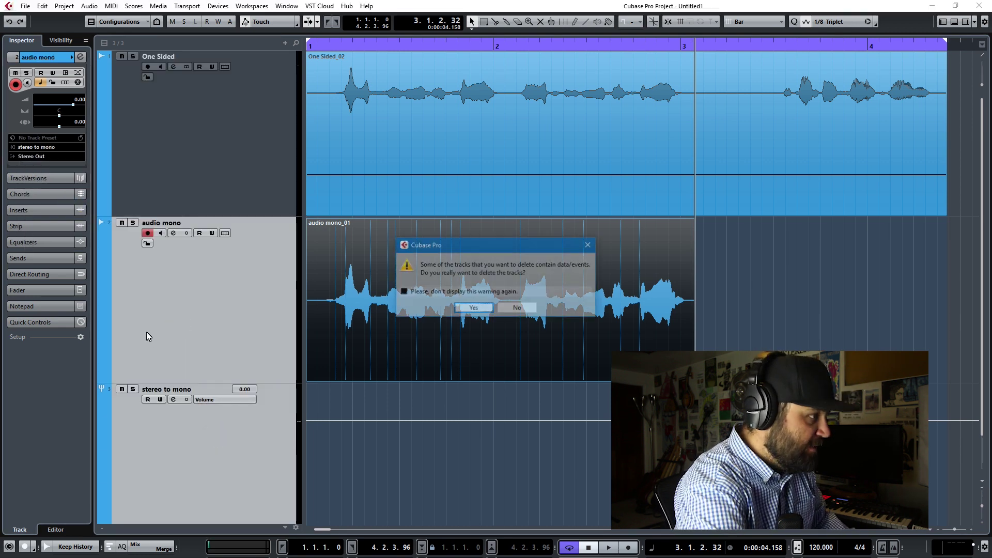
pyautogui.click(474, 308)
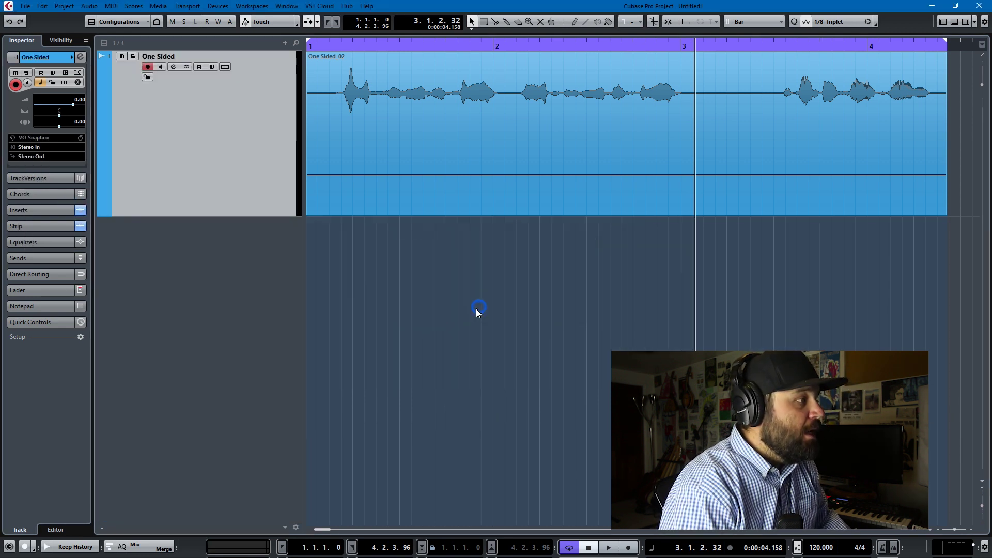
pyautogui.click(409, 178)
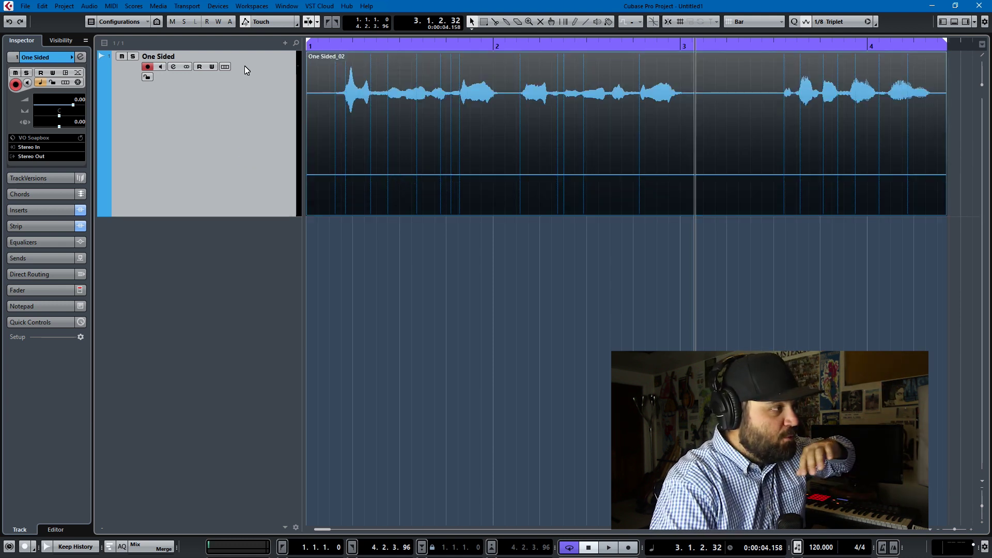
pyautogui.click(141, 165)
pyautogui.click(89, 6)
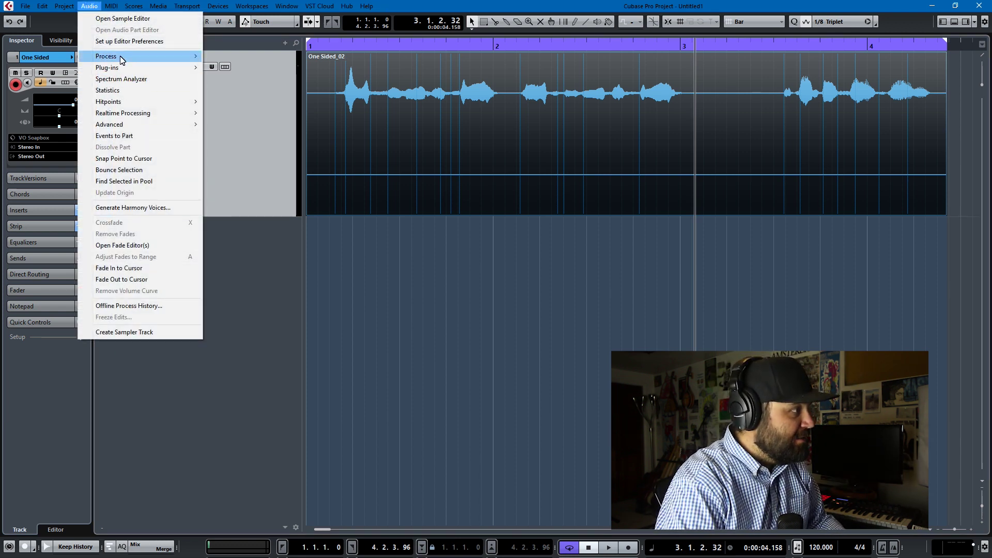
pyautogui.moveTo(123, 57)
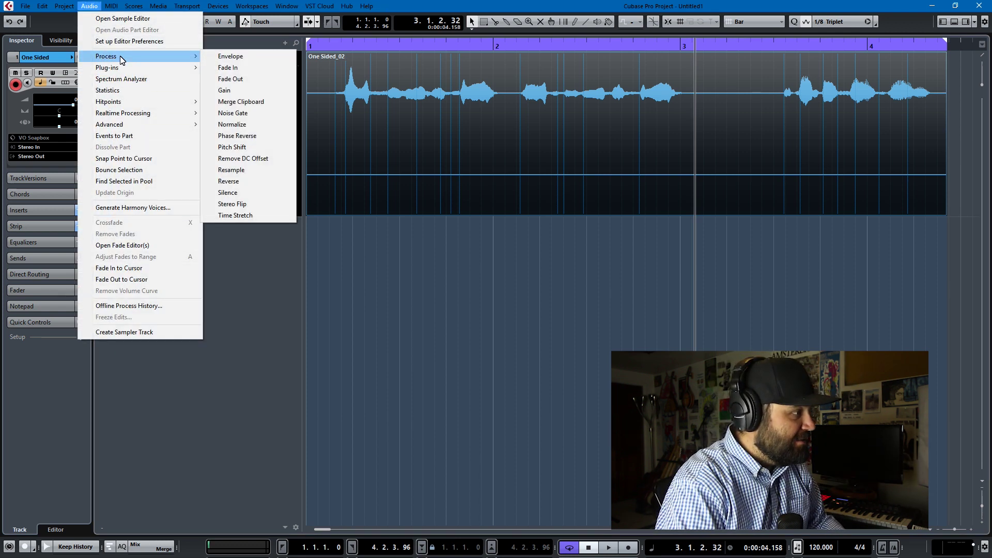
pyautogui.click(264, 207)
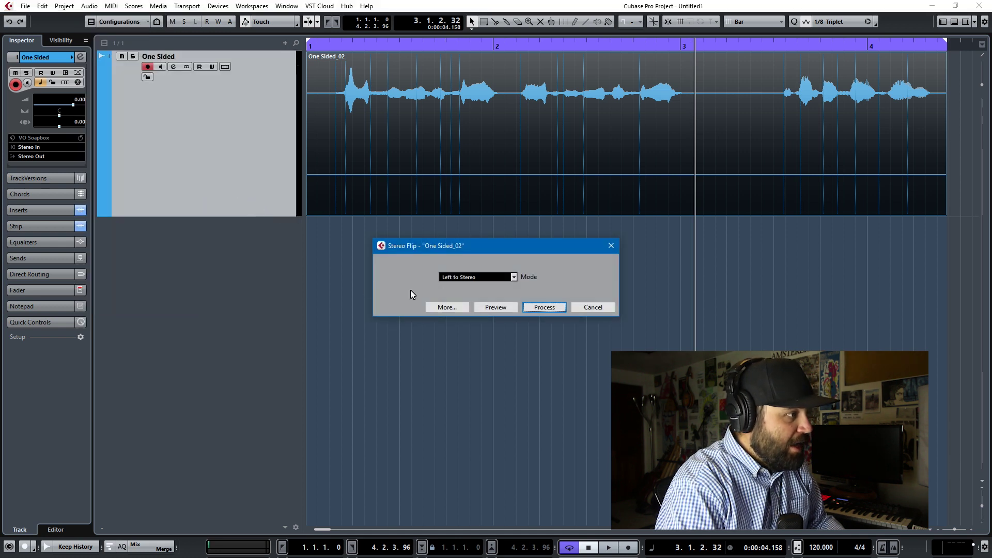
pyautogui.click(514, 277)
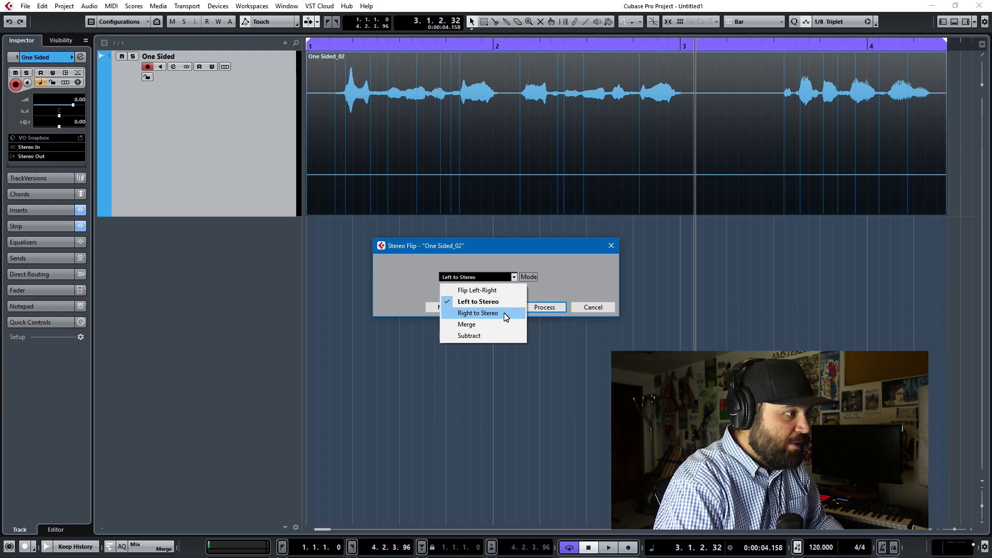
pyautogui.click(546, 308)
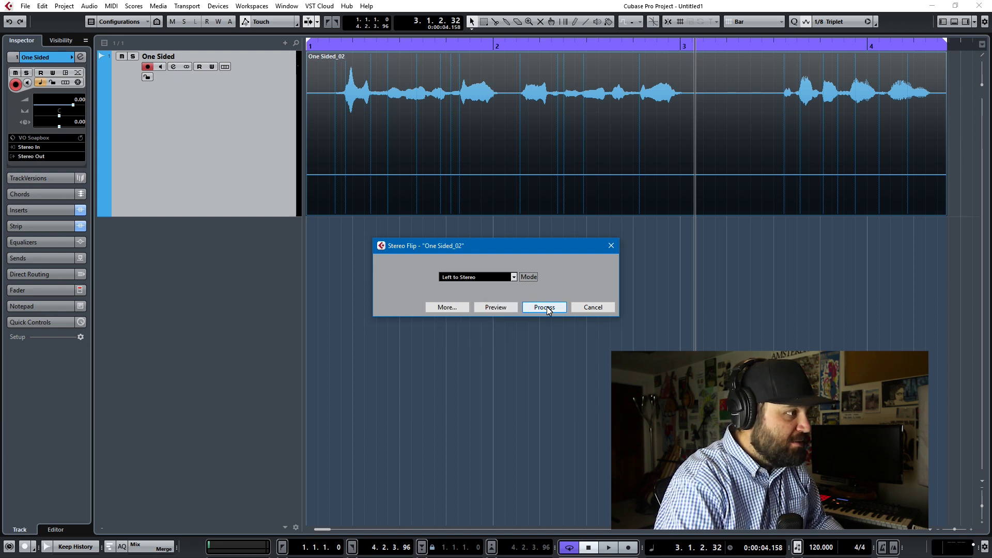
pyautogui.click(546, 307)
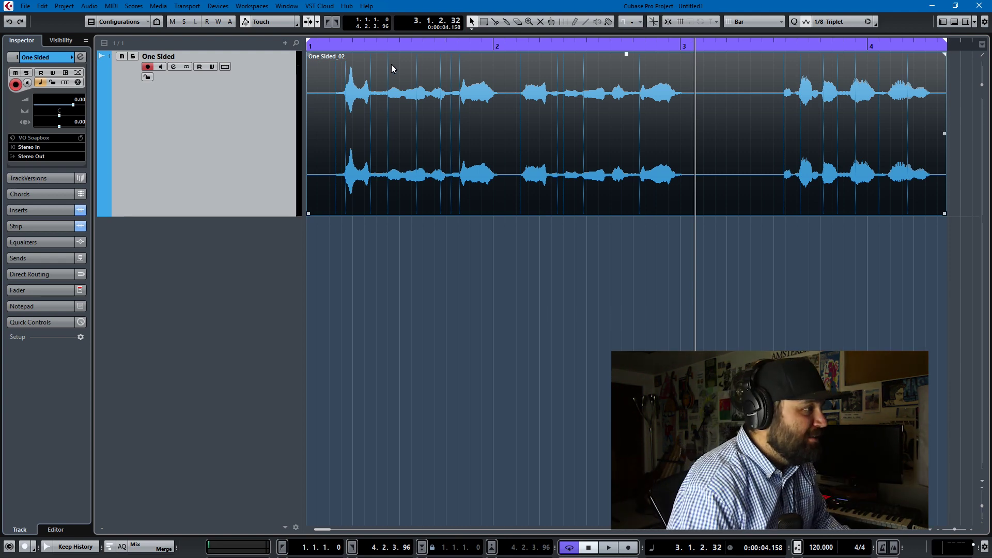
pyautogui.click(382, 118)
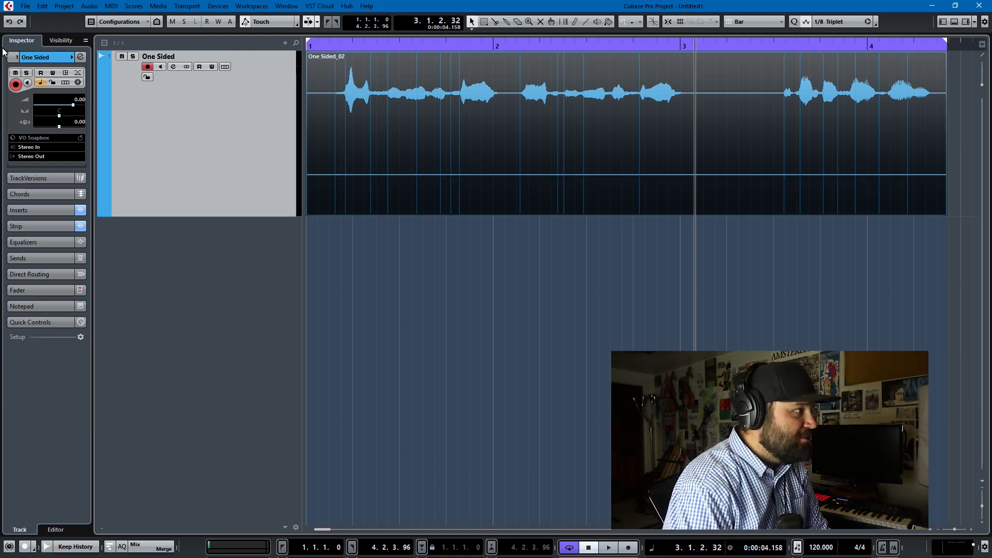
# Apply Stereo Flip in Flip Left-Right mode to One Sided_02, moving the voice right.
pyautogui.click(99, 5)
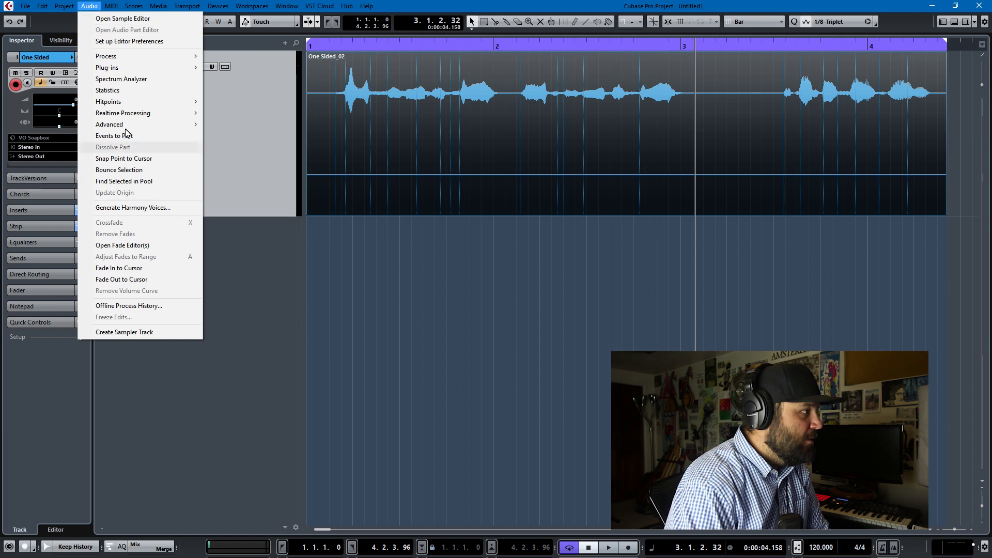
pyautogui.moveTo(129, 60)
pyautogui.click(259, 205)
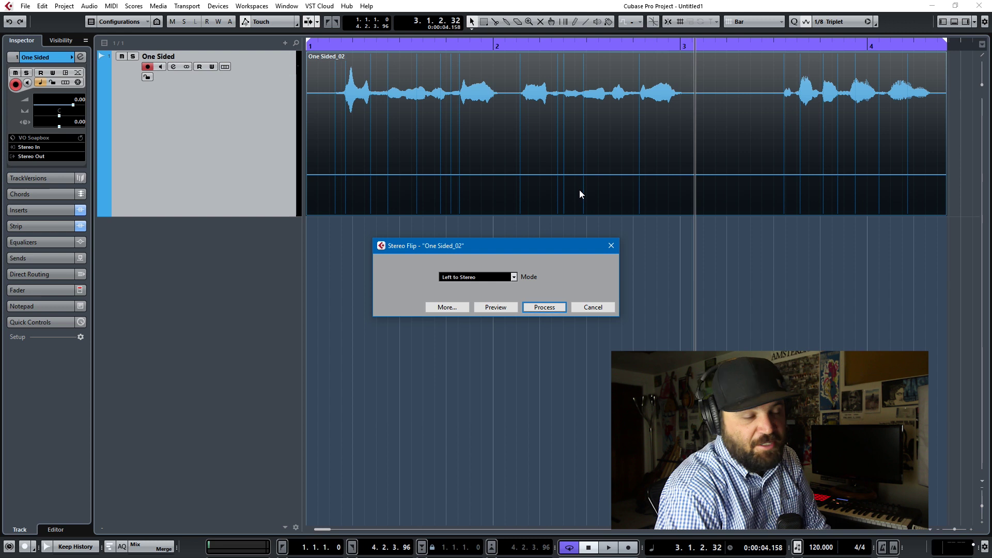
pyautogui.click(513, 277)
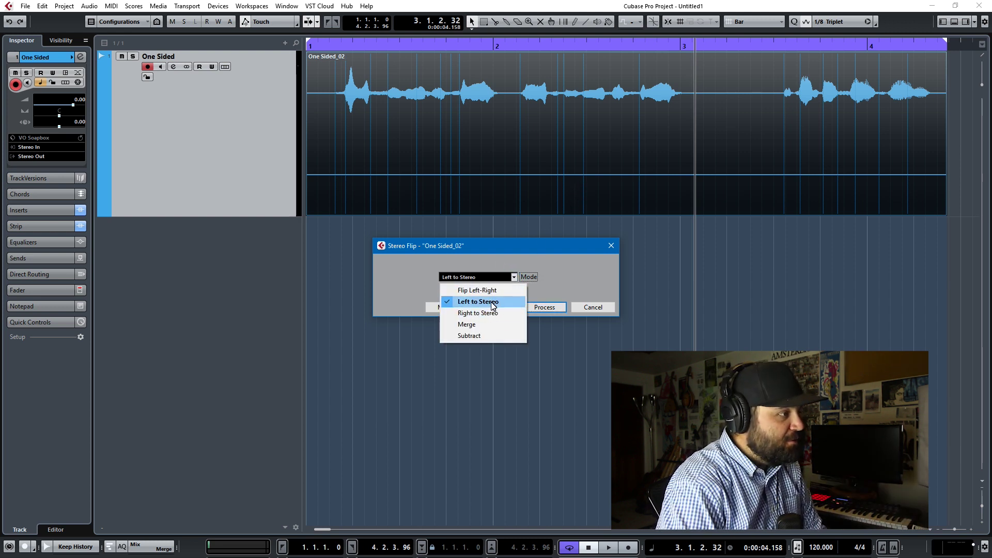
pyautogui.click(491, 290)
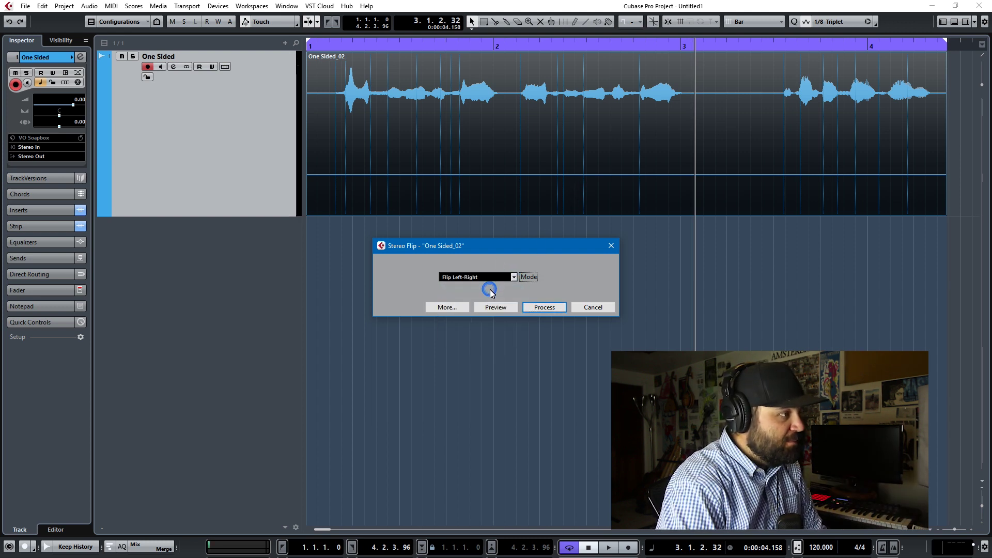
pyautogui.click(544, 307)
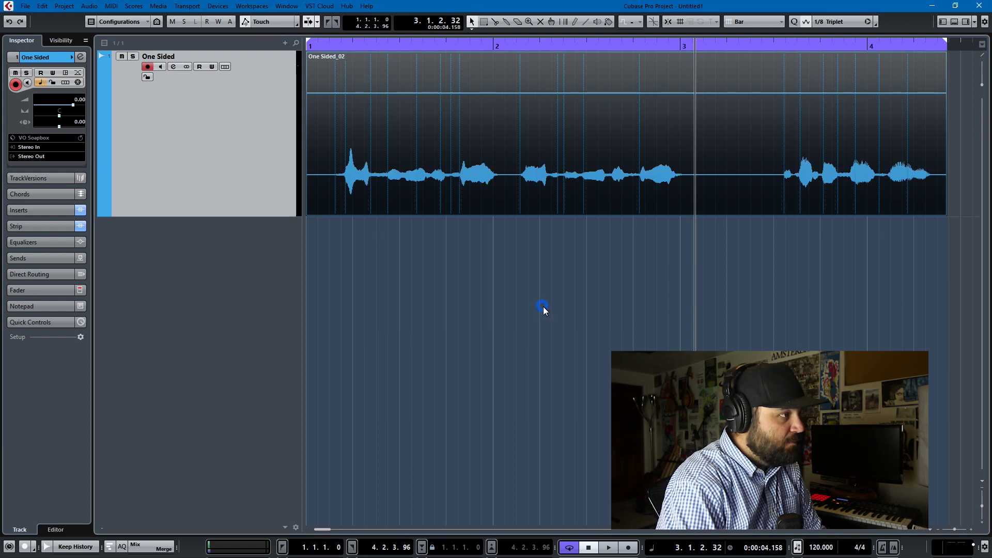
# Process One Sided_02 with Stereo Flip in Merge mode so both channels carry the voice.
pyautogui.click(88, 7)
pyautogui.moveTo(163, 61)
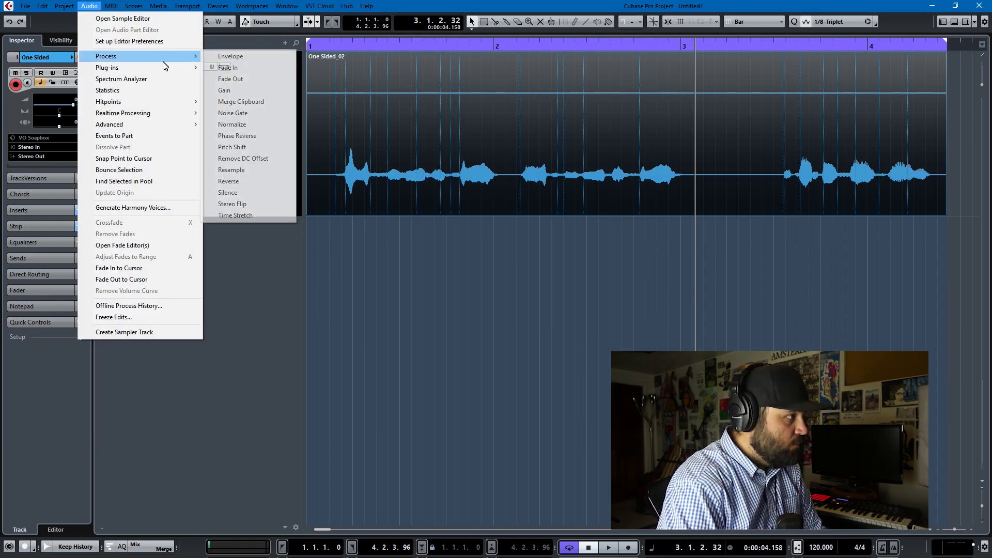
pyautogui.click(248, 204)
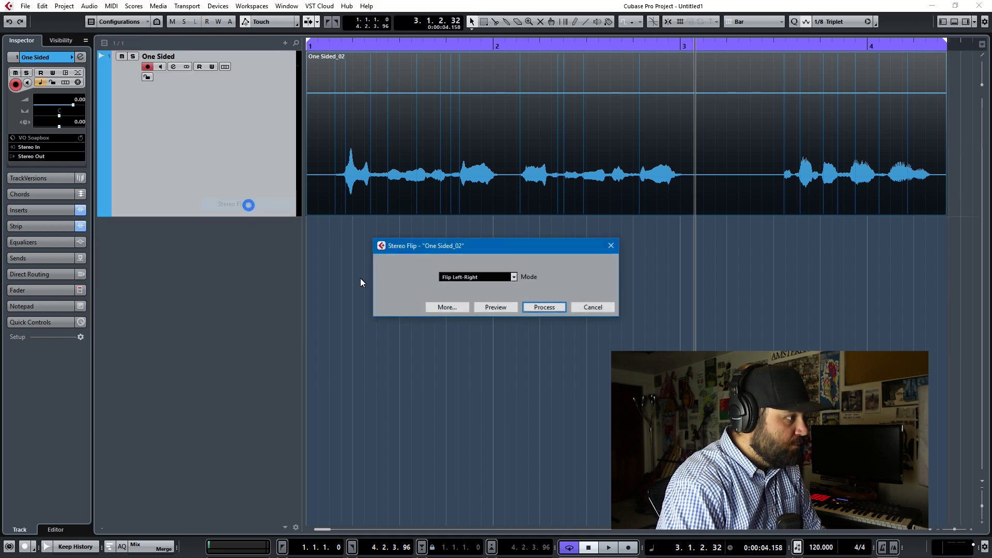
pyautogui.click(470, 324)
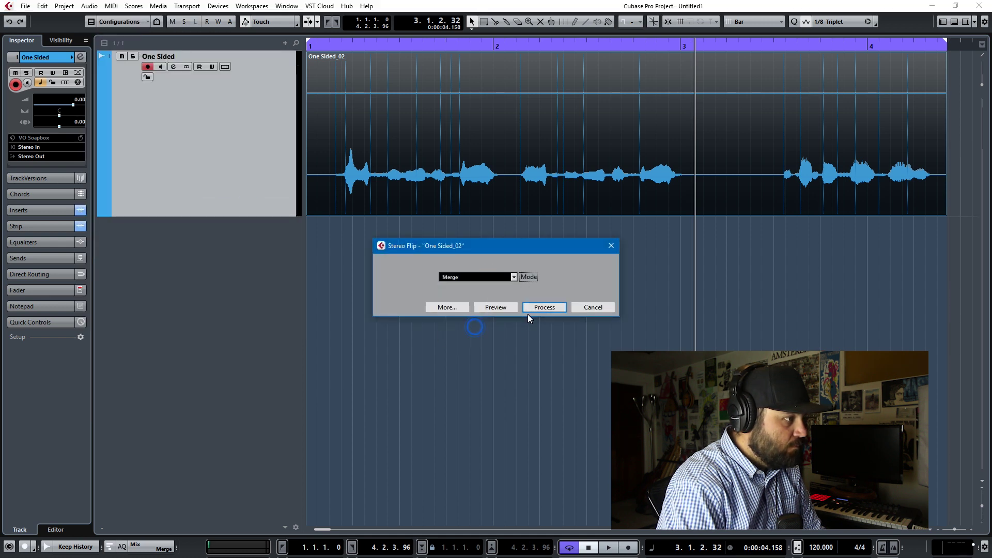
pyautogui.click(535, 306)
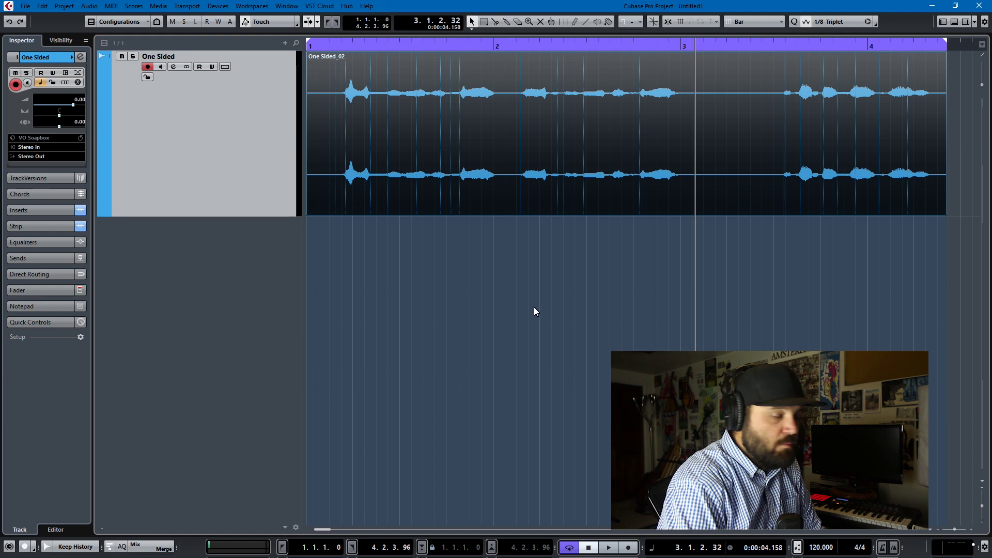